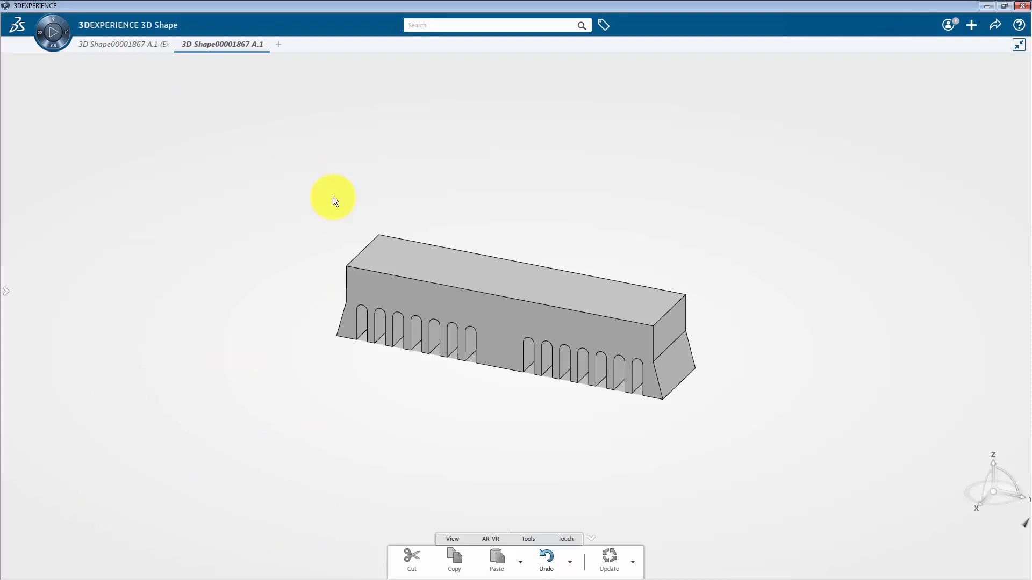
Browse My Roles and preview the apps in the Function Driven Gen. Designer role
{"action": "left_click", "coordinate": [40, 36]}
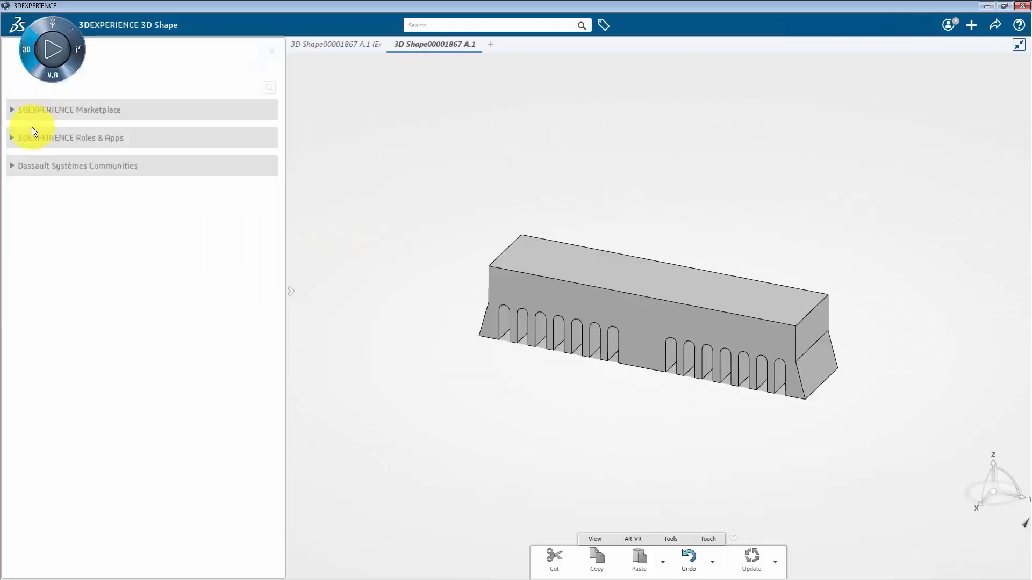
{"action": "left_click", "coordinate": [13, 138]}
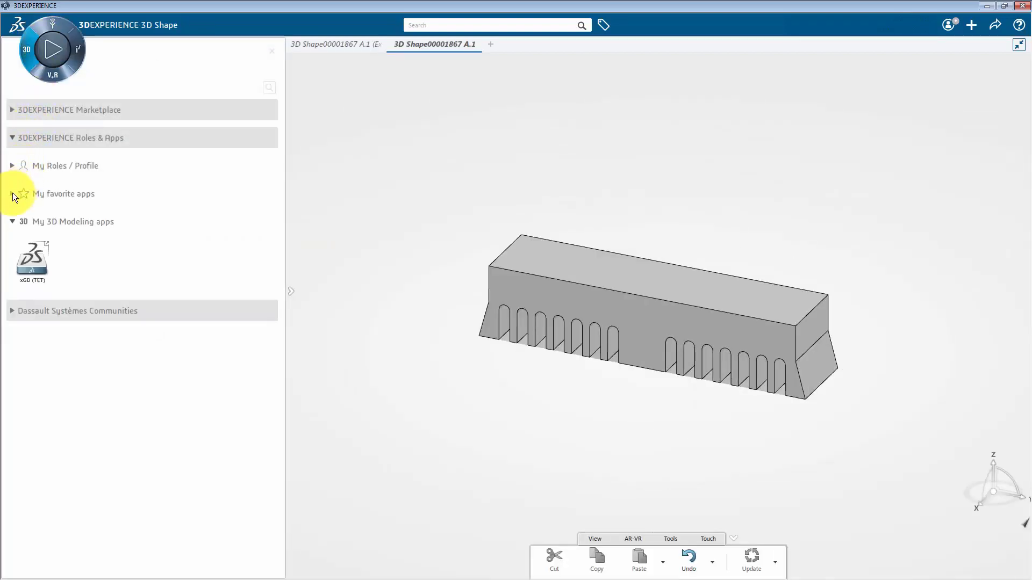
{"action": "left_click", "coordinate": [12, 166]}
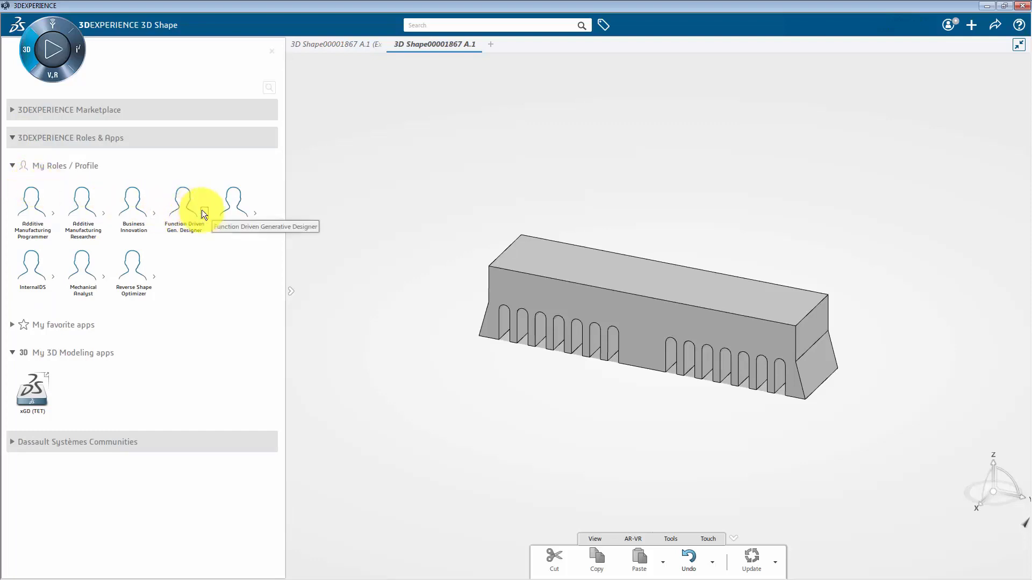
{"action": "left_click", "coordinate": [204, 215]}
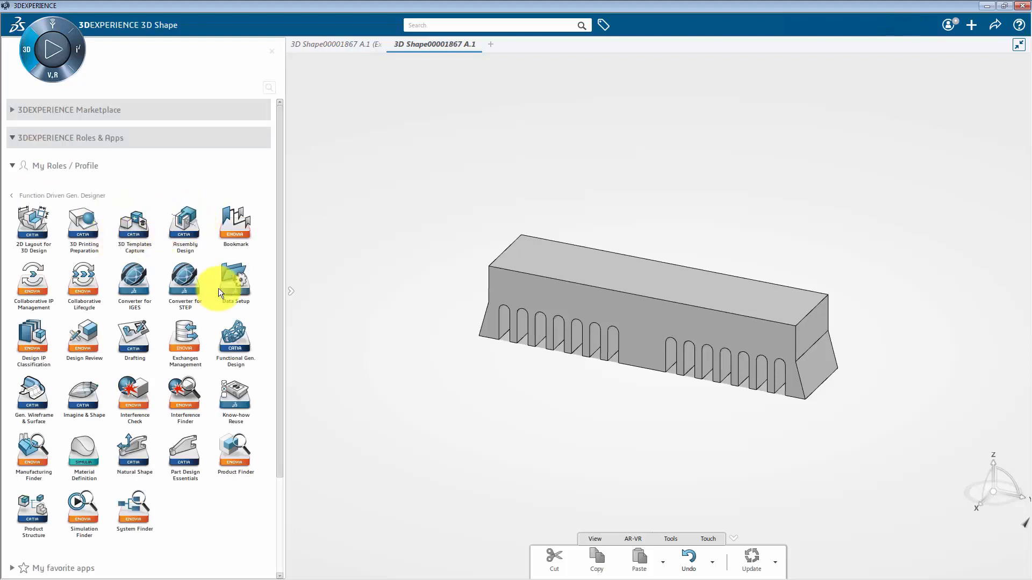
{"action": "mouse_move", "coordinate": [279, 324]}
{"action": "left_mouse_down"}
{"action": "mouse_move", "coordinate": [279, 340]}
{"action": "mouse_move", "coordinate": [280, 312]}
{"action": "left_mouse_up"}
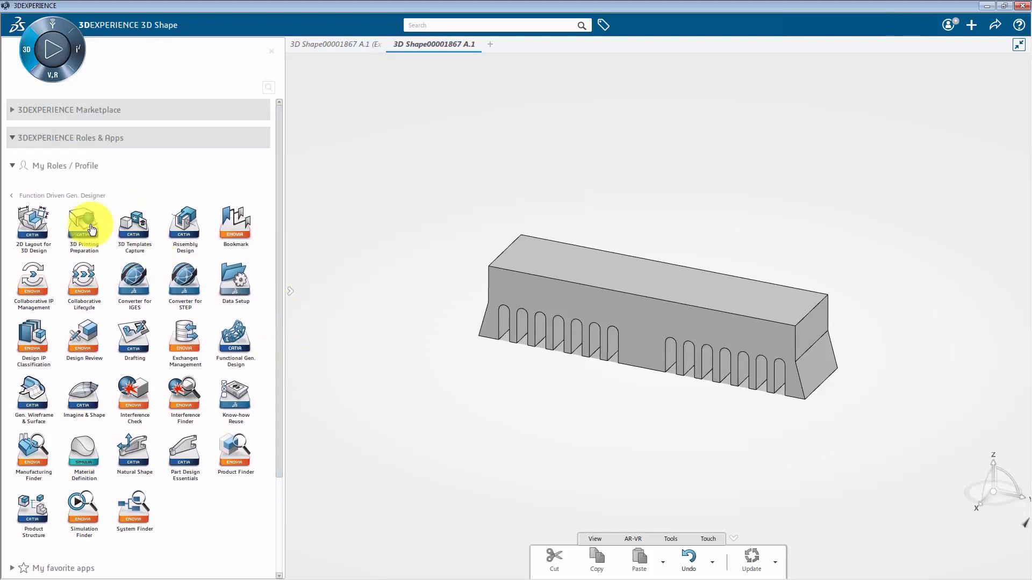
Make Function Driven Gen. Designer the active role and open the part in Functional Gen. Design
{"action": "left_click", "coordinate": [13, 195]}
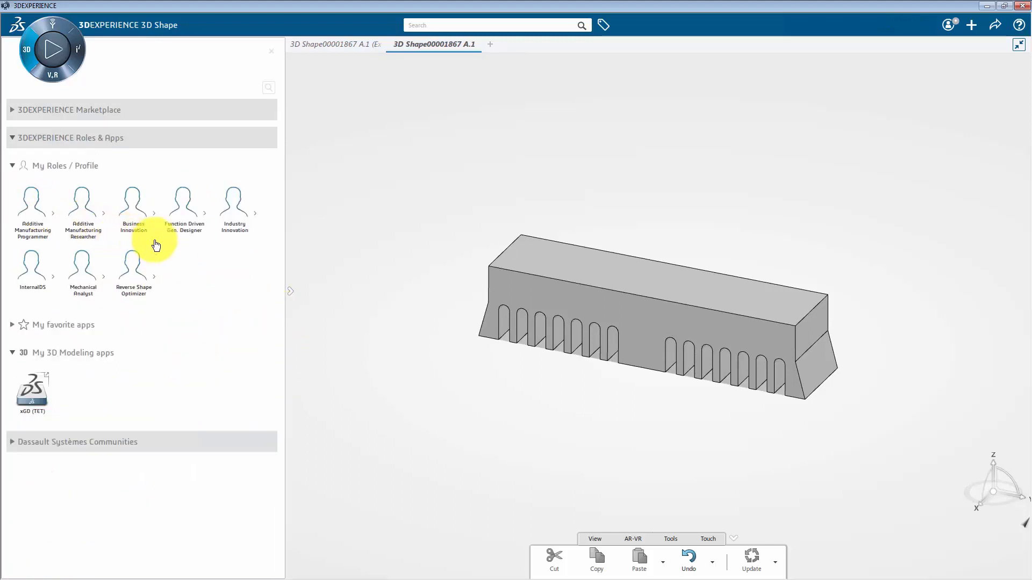
{"action": "left_click", "coordinate": [183, 210]}
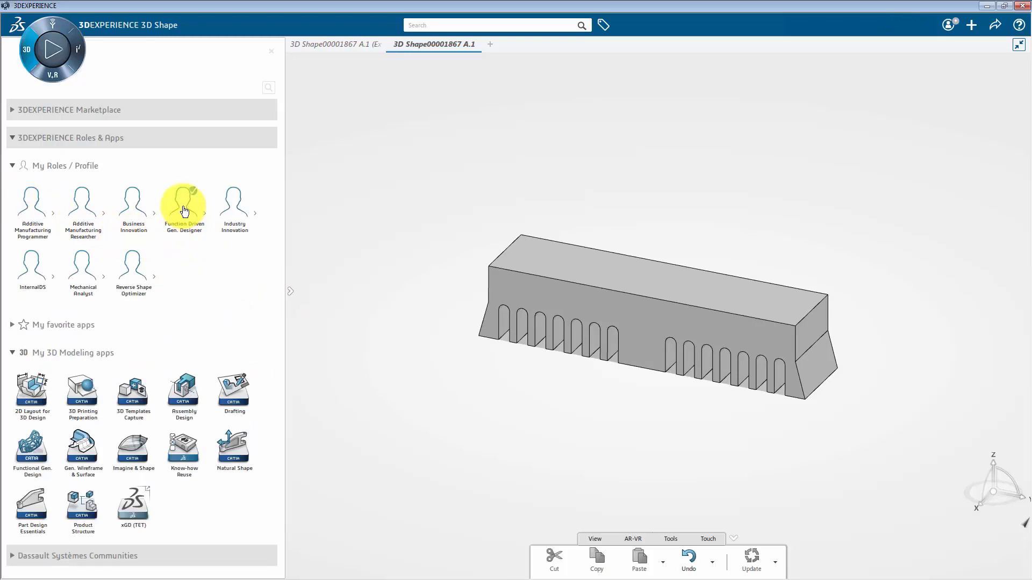
{"action": "left_click", "coordinate": [33, 460]}
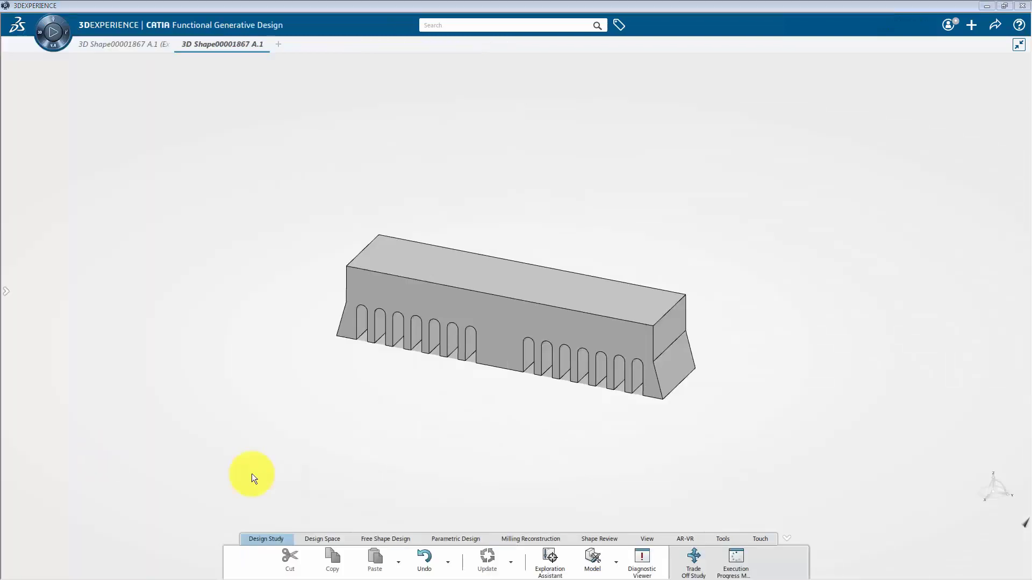
Create a design exploration with the default name, Sim_3D Shape00001867, using Exploration Assistant
{"action": "left_click", "coordinate": [553, 564]}
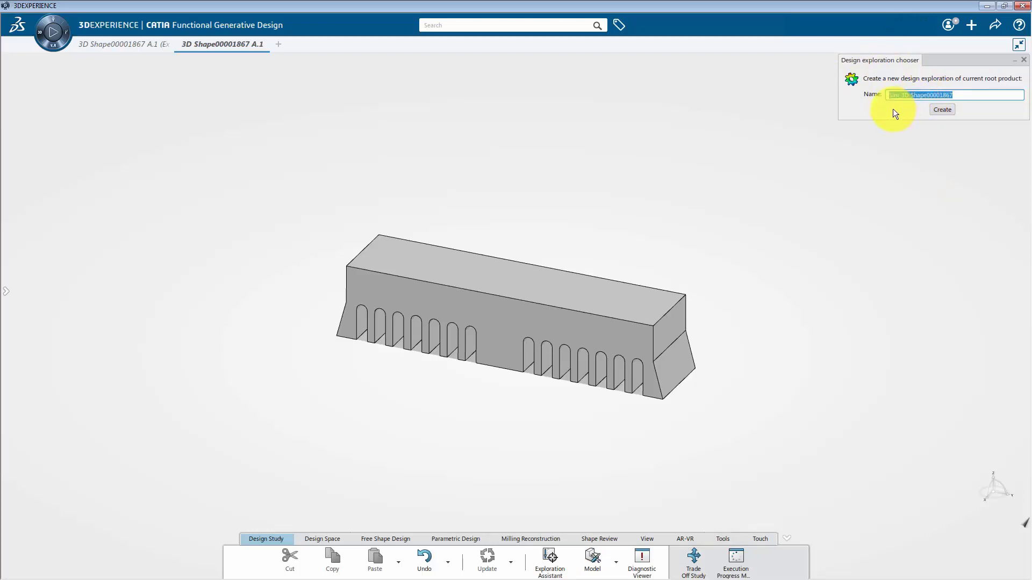
{"action": "left_click", "coordinate": [941, 110]}
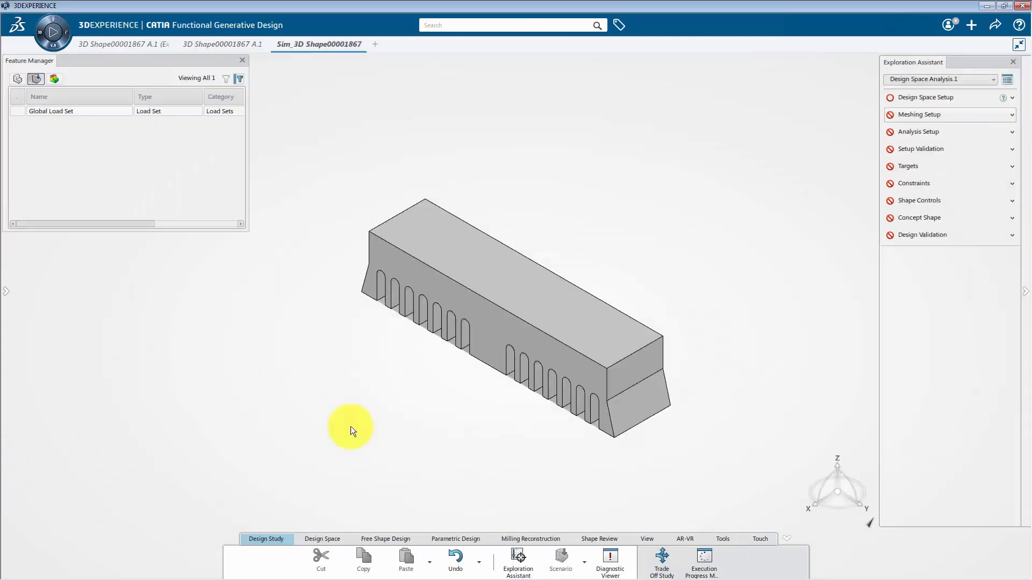
Close the Feature Manager, inspect the exploration's specification tree, then return to the 3D Shape00001867 A.1 tab
{"action": "left_click", "coordinate": [243, 62]}
{"action": "left_click", "coordinate": [7, 288]}
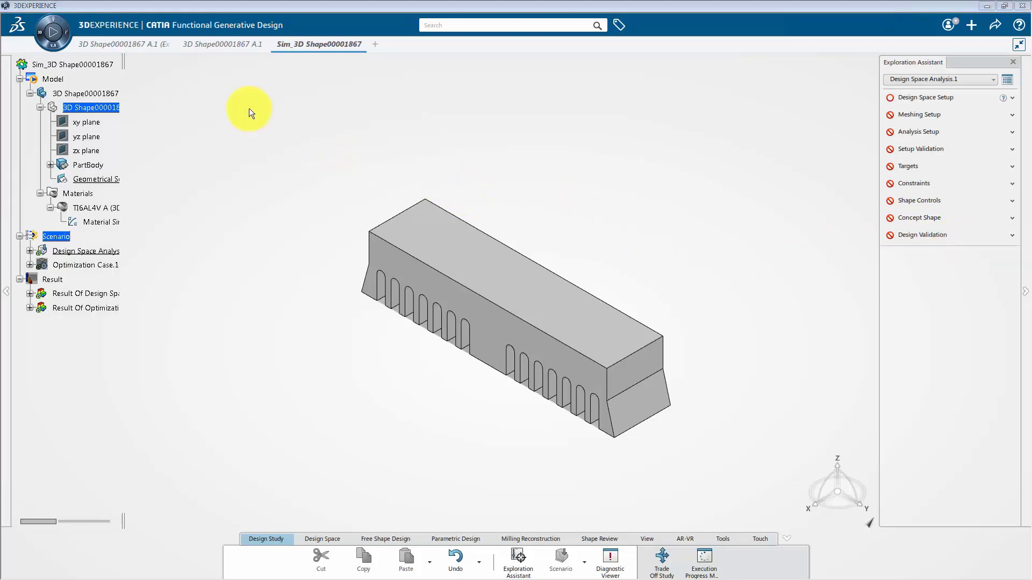
{"action": "left_click", "coordinate": [223, 52]}
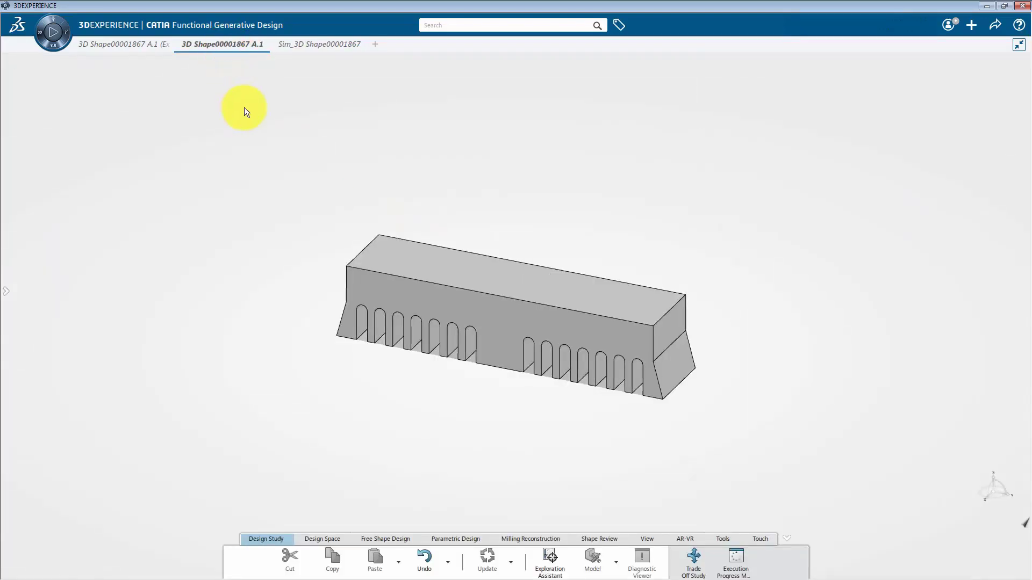
Activate the Additive Manufacturing Programmer role and open the part in Powder Bed Fabrication
{"action": "left_click", "coordinate": [53, 46]}
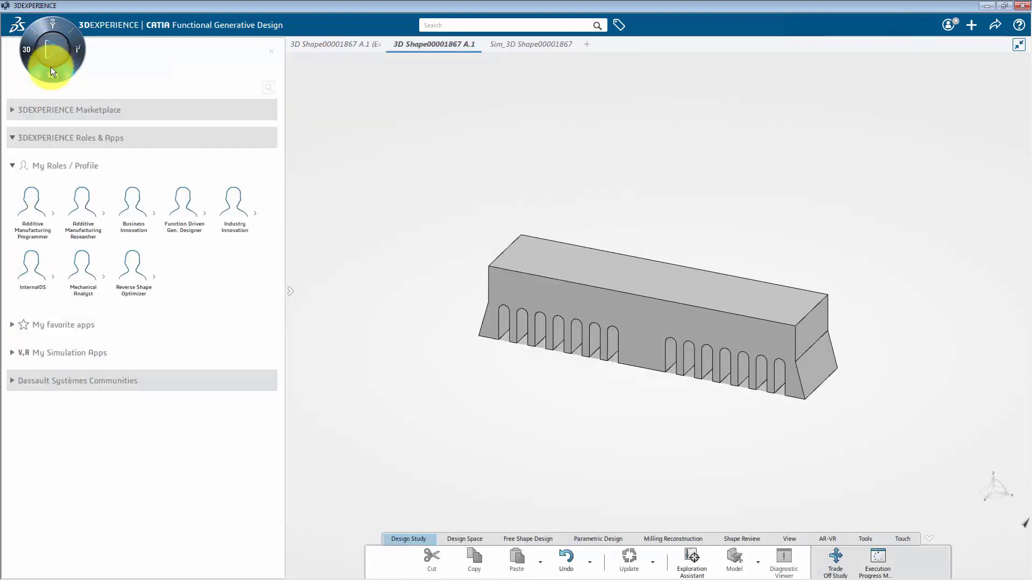
{"action": "left_click", "coordinate": [30, 222]}
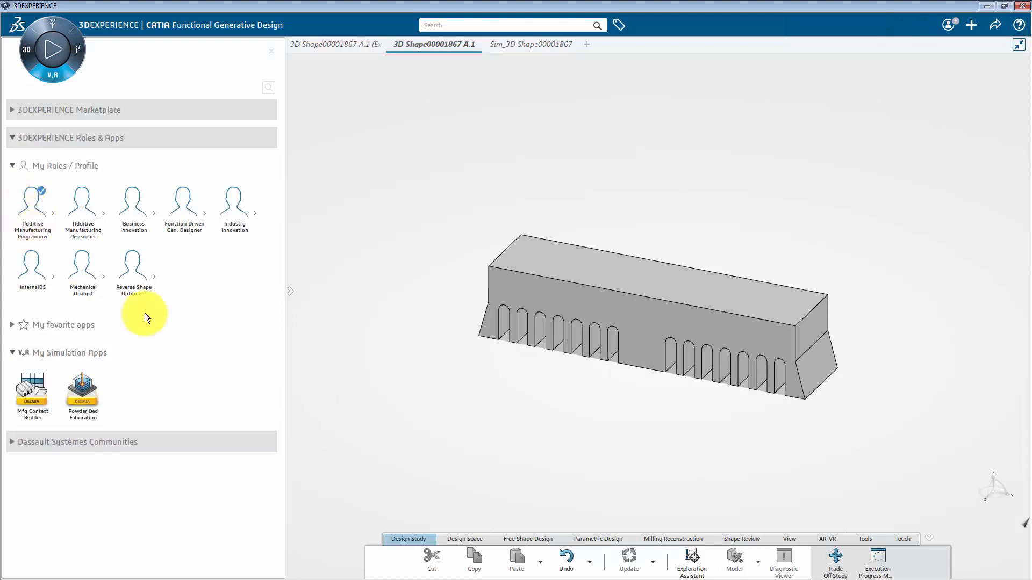
{"action": "left_click", "coordinate": [90, 400]}
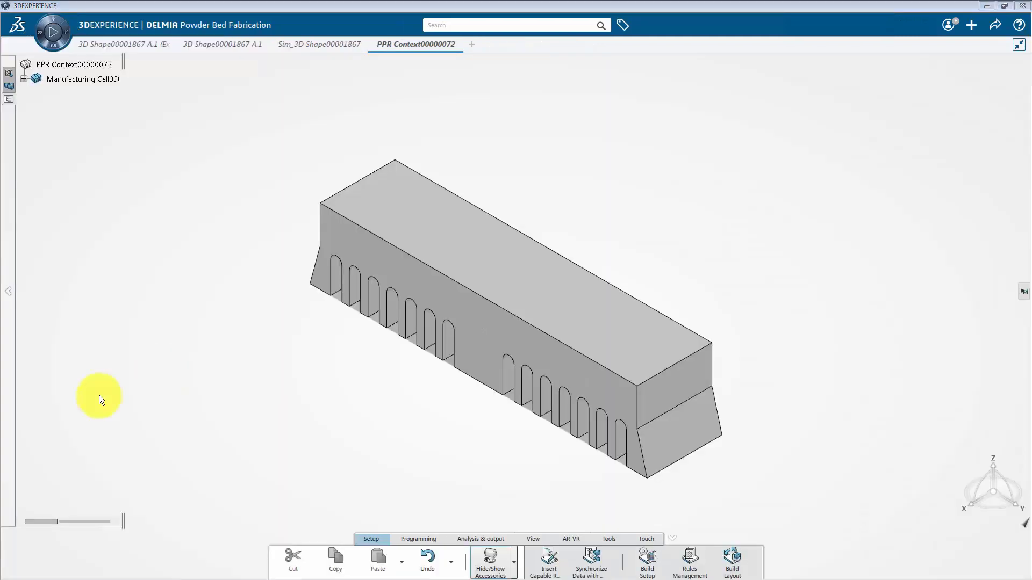
Expand the Manufacturing Cell, NC Assembly, part, 3D shape and PartBody nodes, then widen the tree
{"action": "left_click", "coordinate": [23, 79]}
{"action": "left_click", "coordinate": [34, 93]}
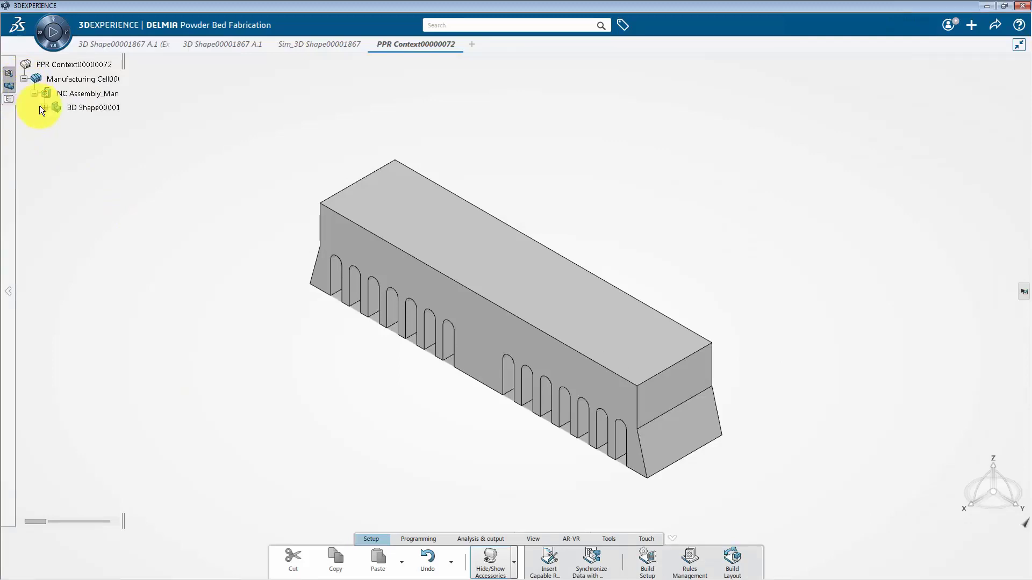
{"action": "left_click", "coordinate": [44, 108]}
{"action": "left_click", "coordinate": [54, 122]}
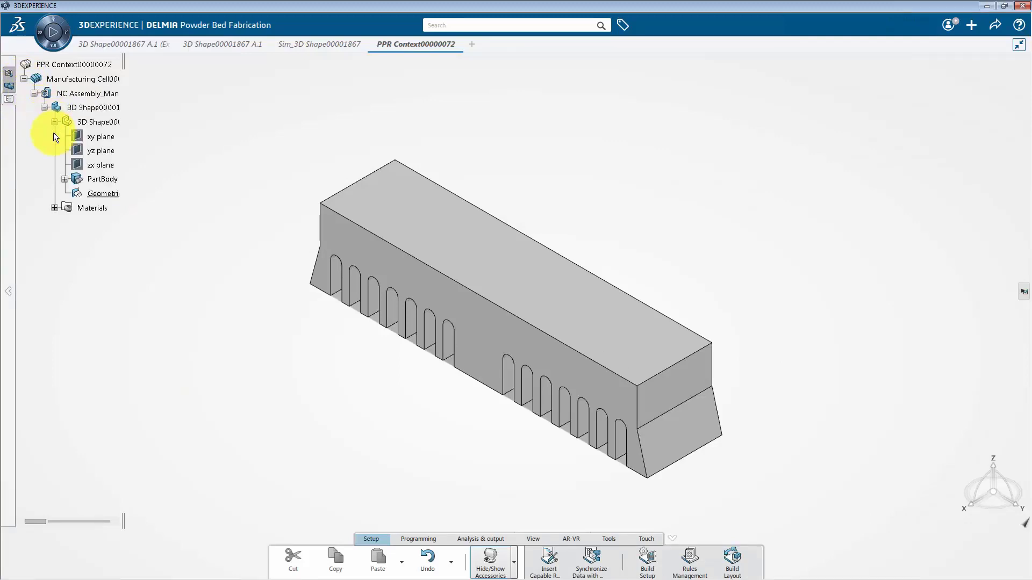
{"action": "left_click", "coordinate": [64, 178]}
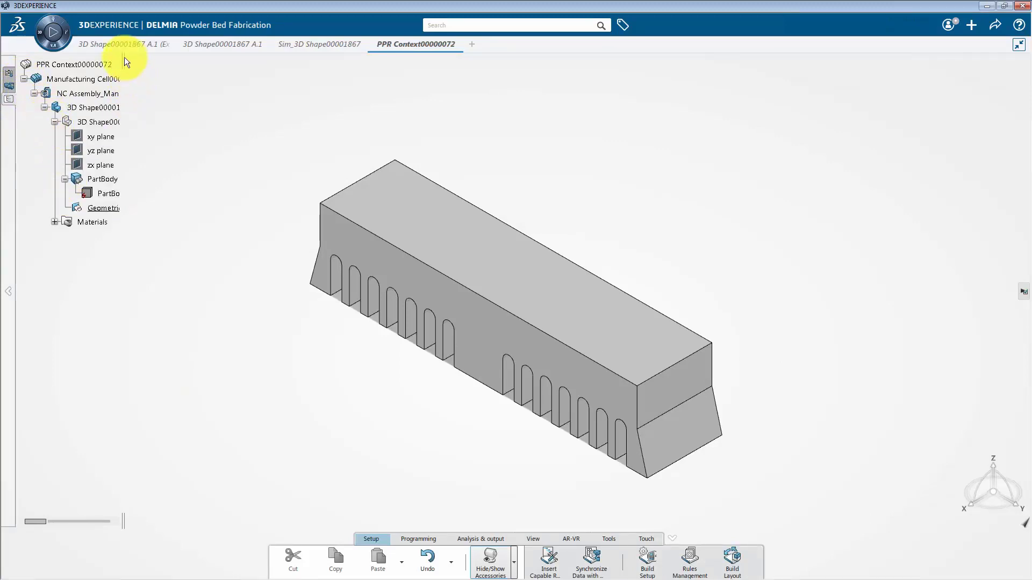
{"action": "left_click_drag", "start_coordinate": [127, 57], "coordinate": [192, 56]}
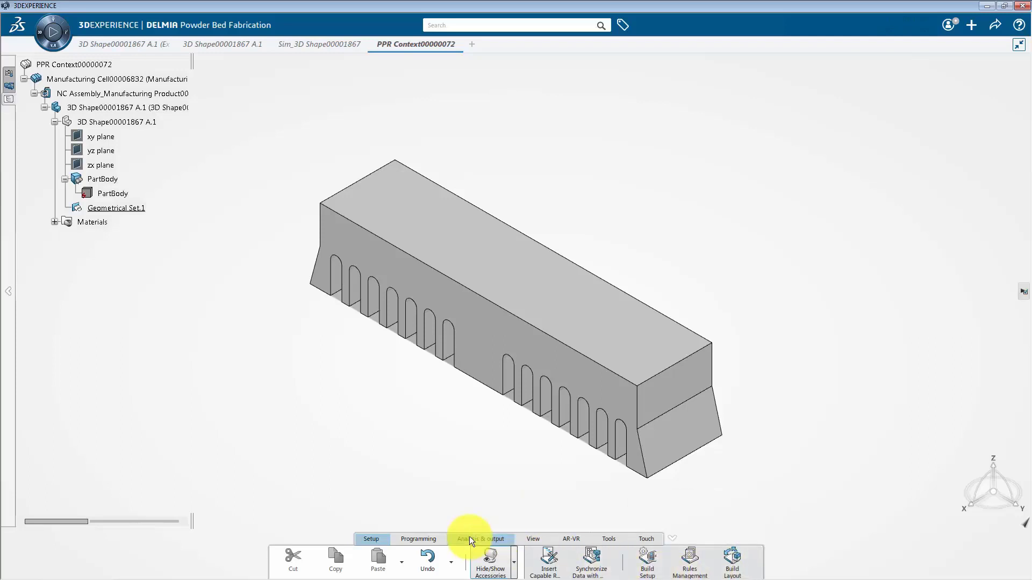
Look through the Programming and Analysis & output action-bar tools, then return to the 3D Shape00001867 A.1 tab
{"action": "left_click", "coordinate": [417, 539]}
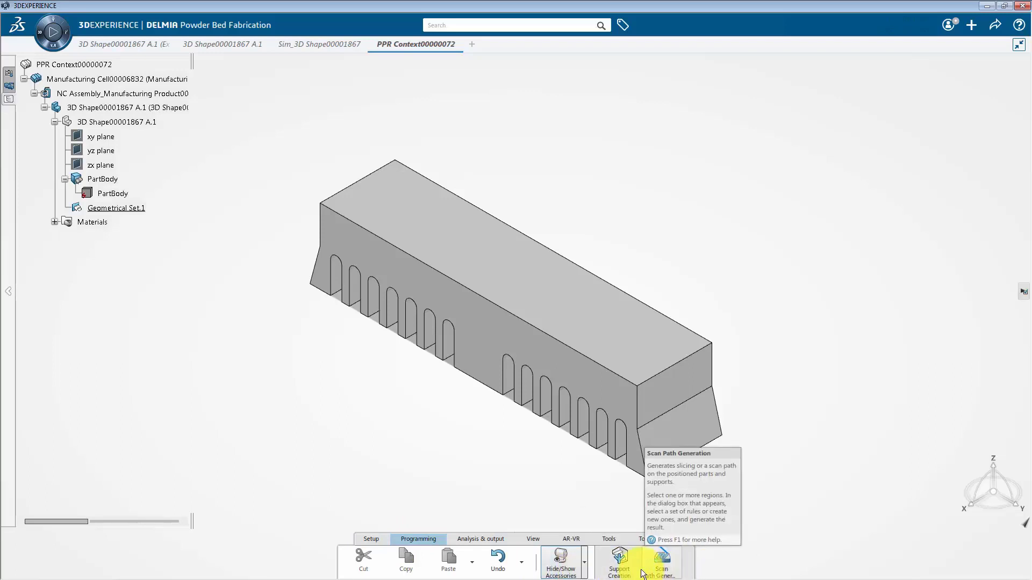
{"action": "left_click", "coordinate": [469, 539]}
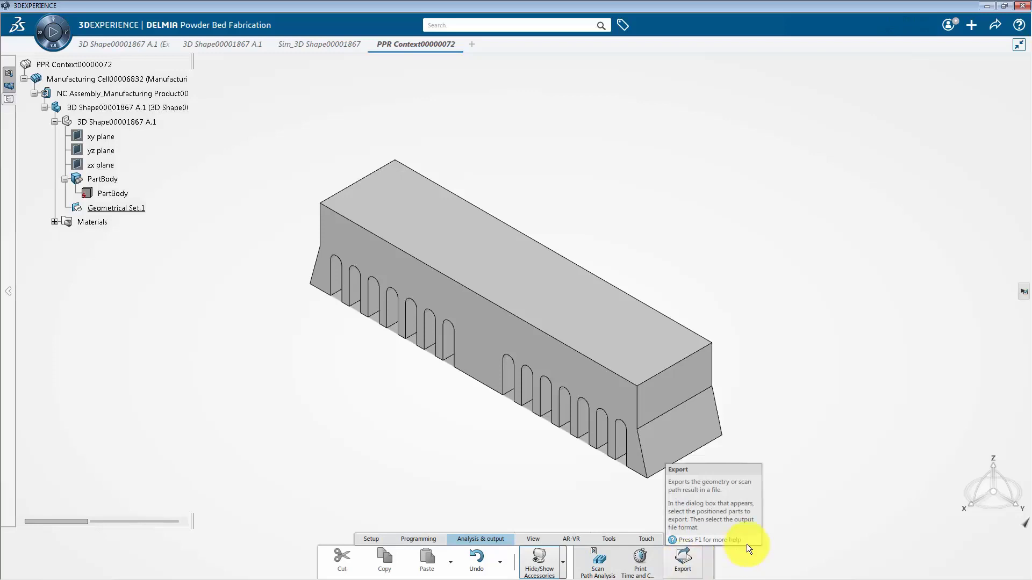
{"action": "left_click", "coordinate": [227, 43]}
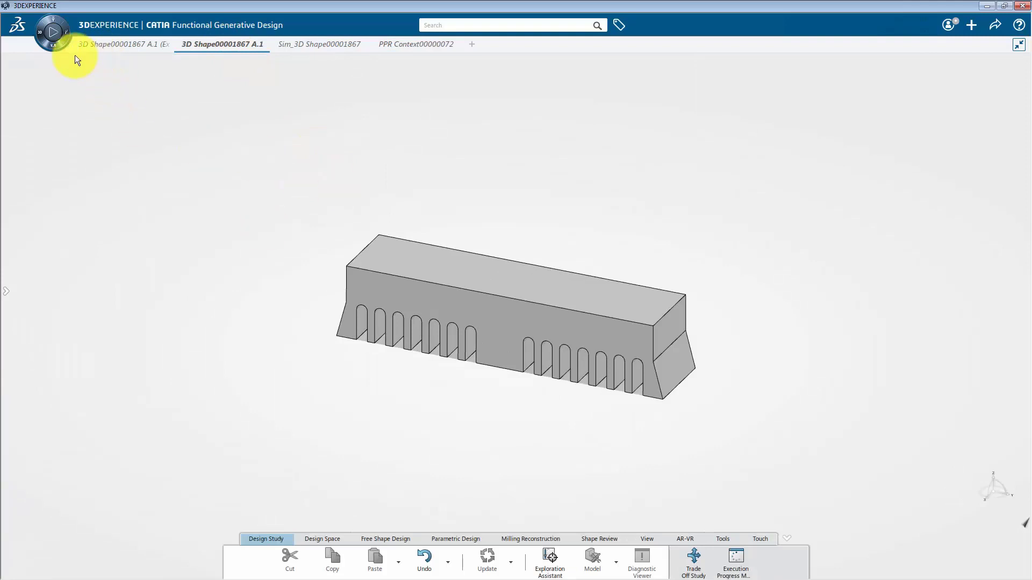
Under Additive Manufacturing Researcher, launch Additive Mfg Scenario with a Thermal-Mechanical simulation and hide Feature Manager
{"action": "left_click", "coordinate": [57, 46]}
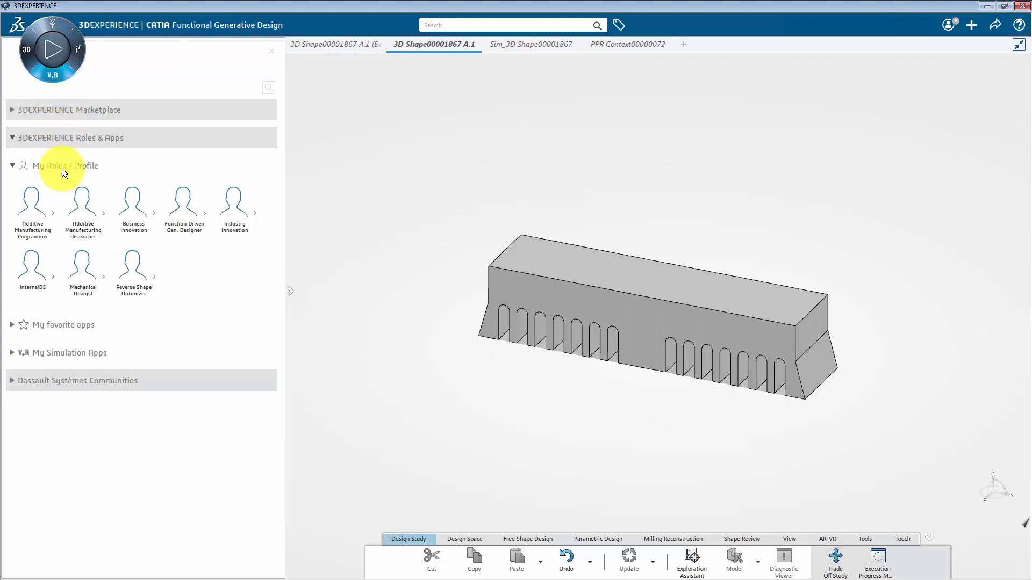
{"action": "left_click", "coordinate": [81, 202]}
{"action": "left_click", "coordinate": [34, 396]}
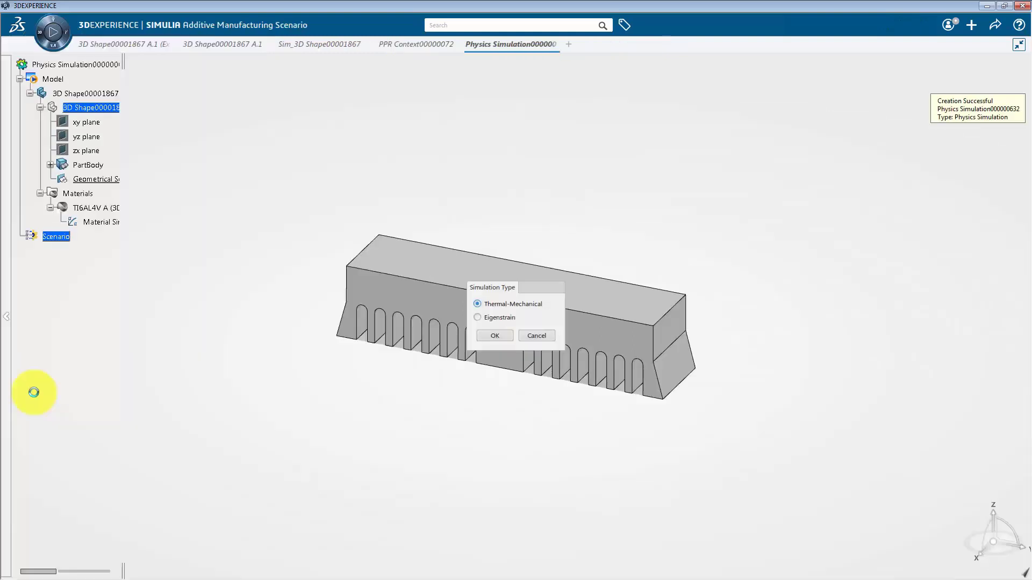
{"action": "left_click", "coordinate": [493, 336]}
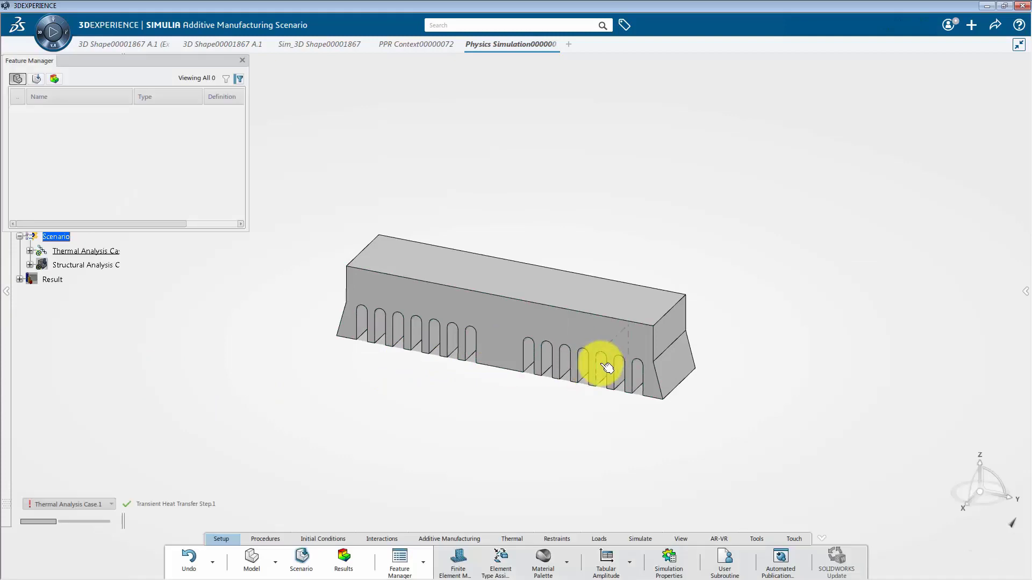
{"action": "left_click", "coordinate": [243, 59]}
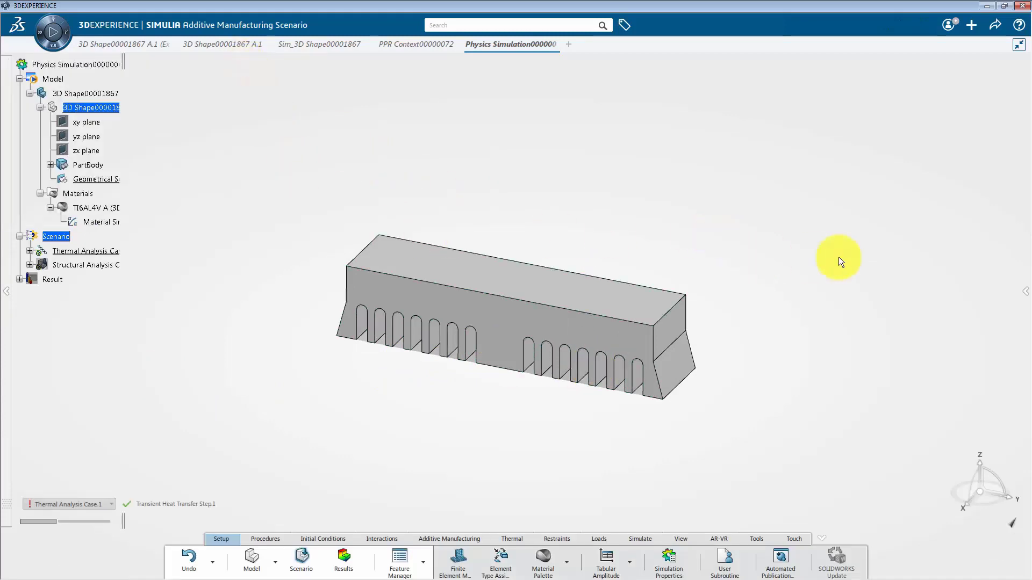
Expand the Assistant panel to check the setup checklist, then go back to the 3D Shape00001867 A.1 tab
{"action": "left_click", "coordinate": [1024, 291]}
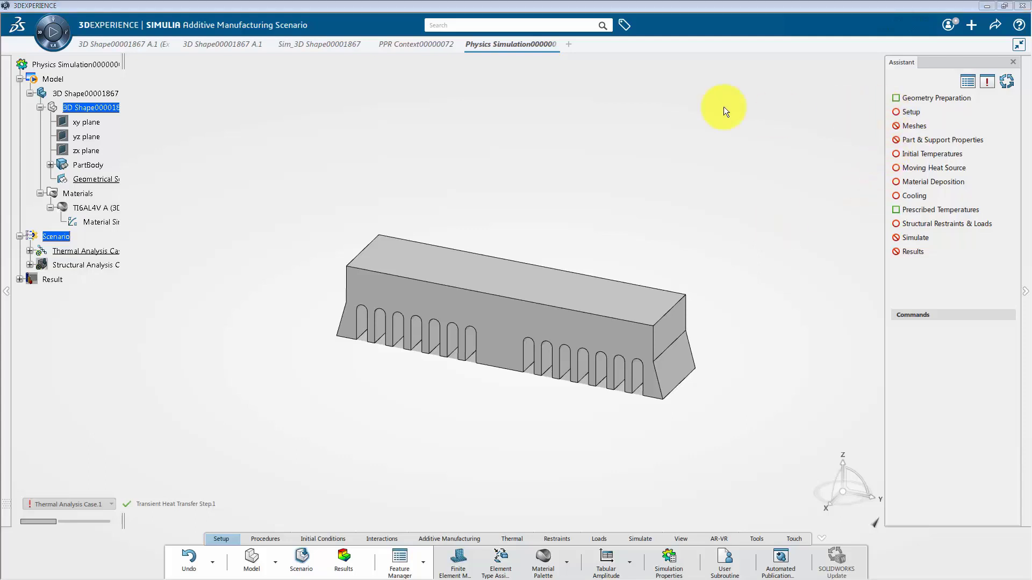
{"action": "left_click", "coordinate": [240, 46]}
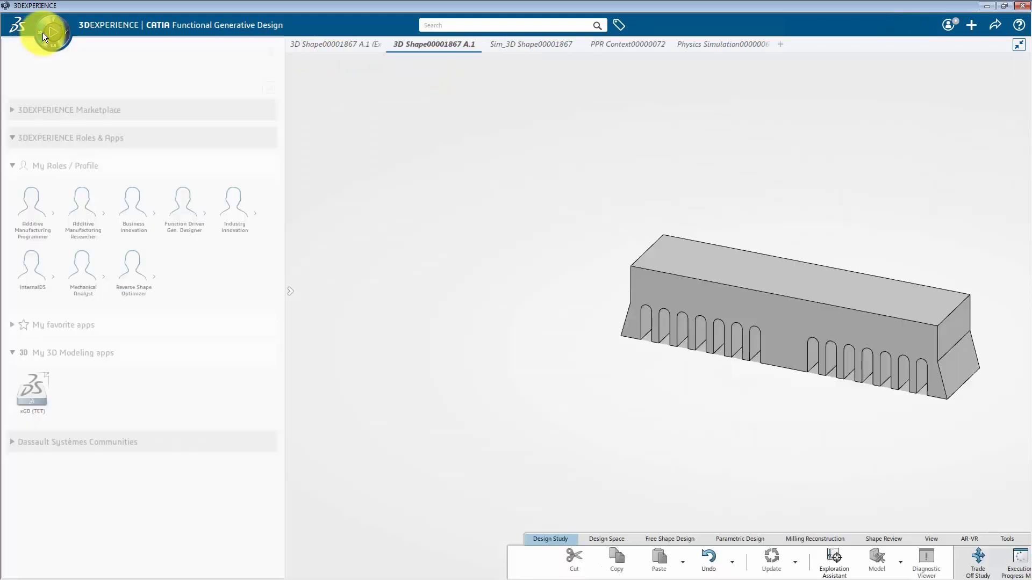
Under the Reverse Shape Optimizer role, launch Virtual to Real Shape Morphing and expand the specification tree
{"action": "left_click", "coordinate": [43, 32]}
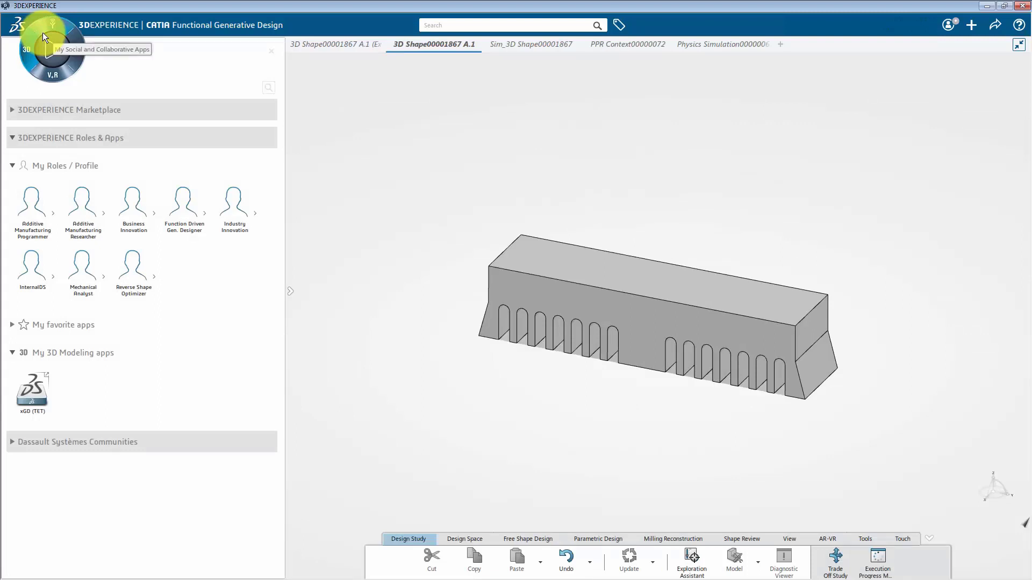
{"action": "left_click", "coordinate": [134, 266]}
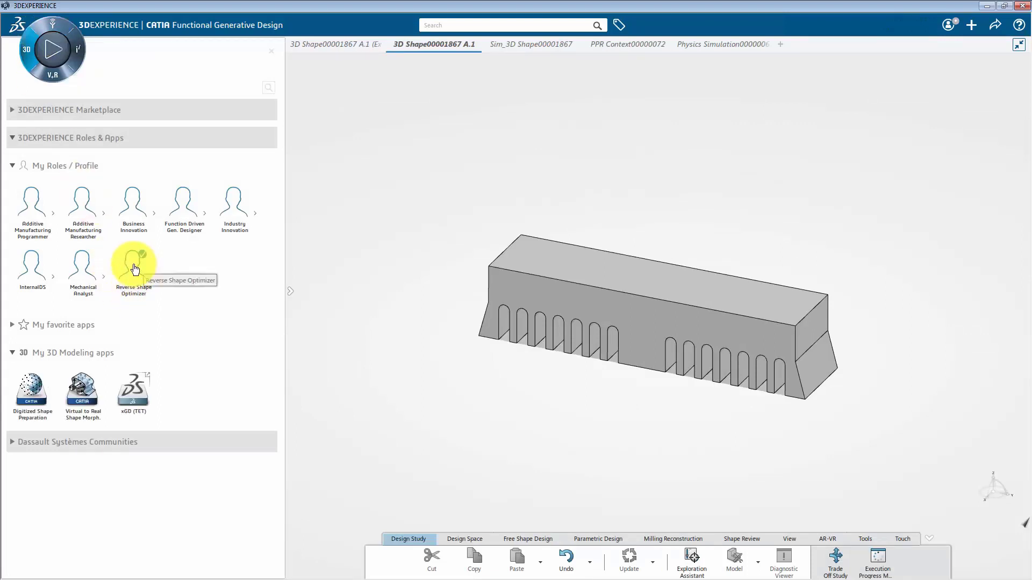
{"action": "left_click", "coordinate": [85, 398]}
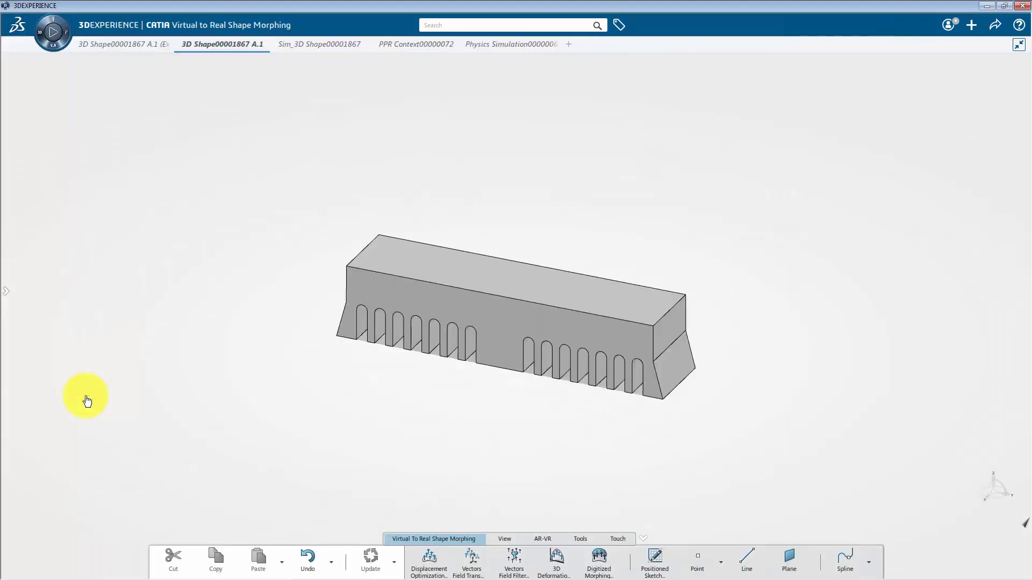
{"action": "left_click", "coordinate": [6, 292]}
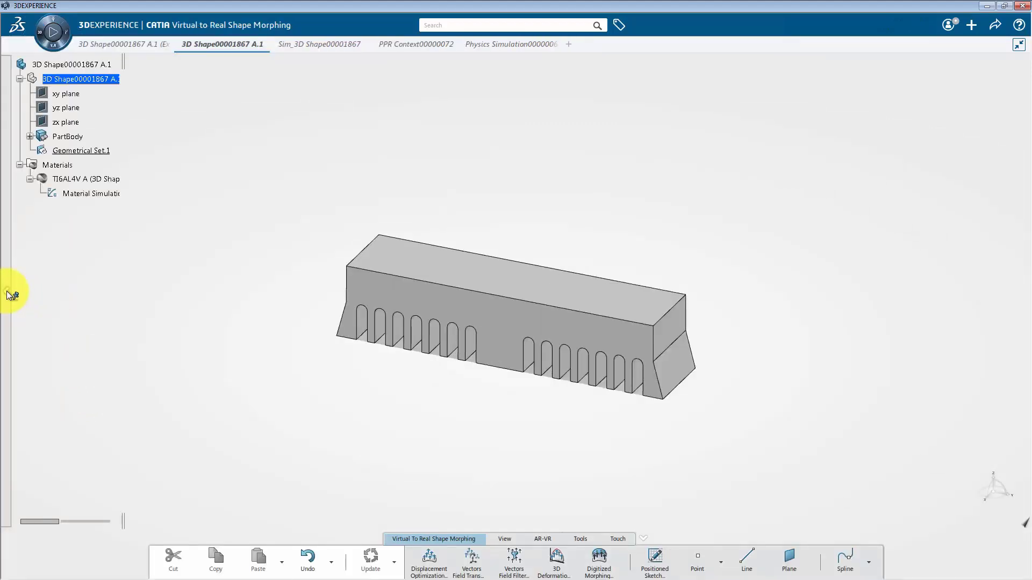